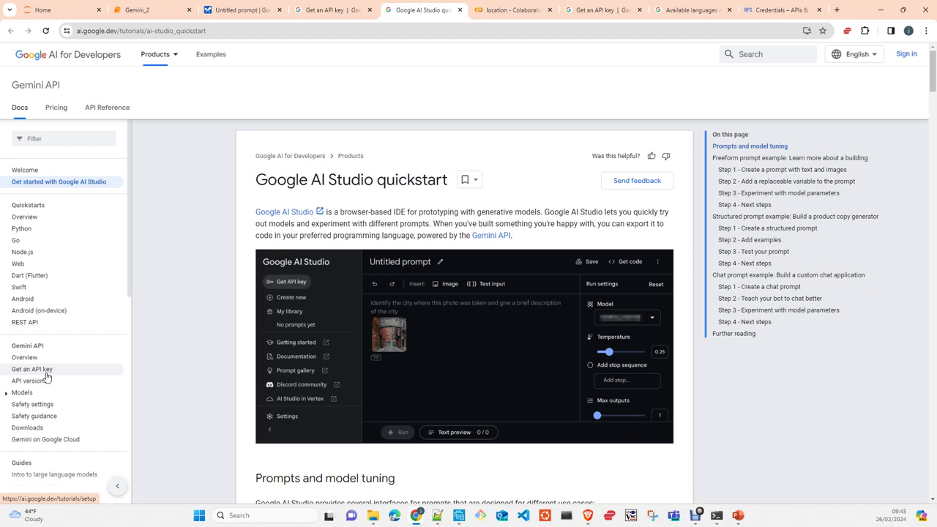
Open the Gemini API documentation on getting an API key and go from there to the API keys page in Google AI Studio
click(46, 373)
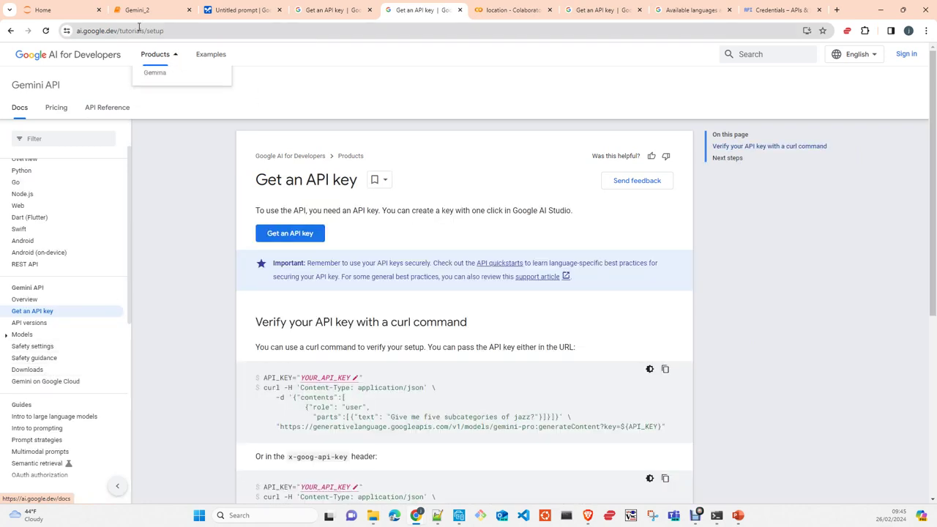
click(138, 10)
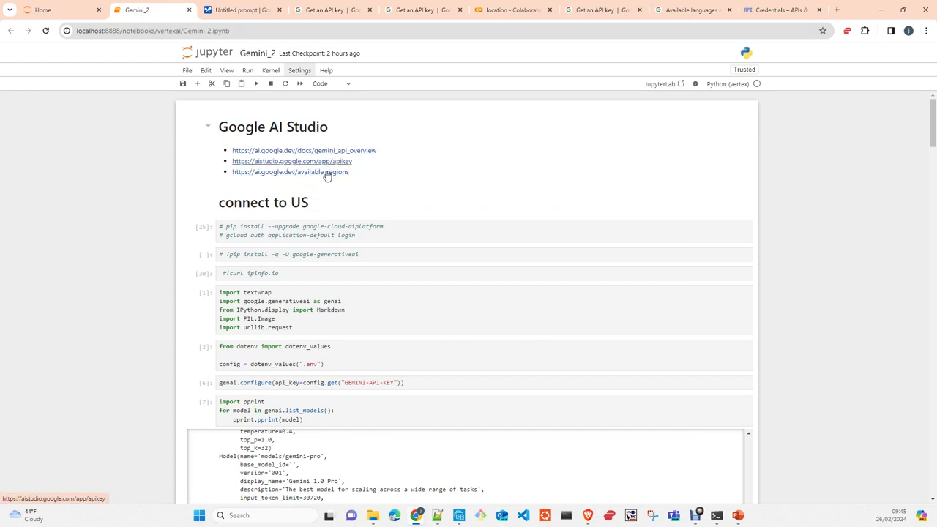
click(242, 10)
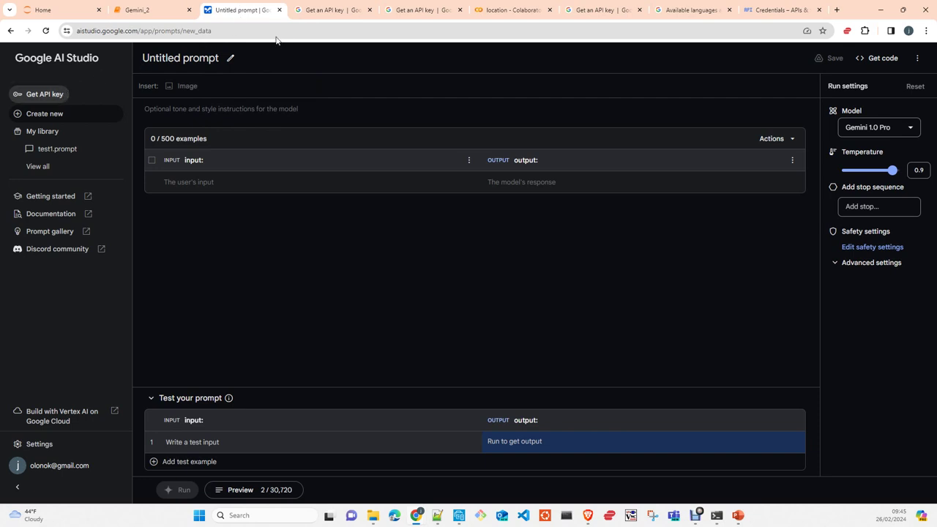
click(341, 12)
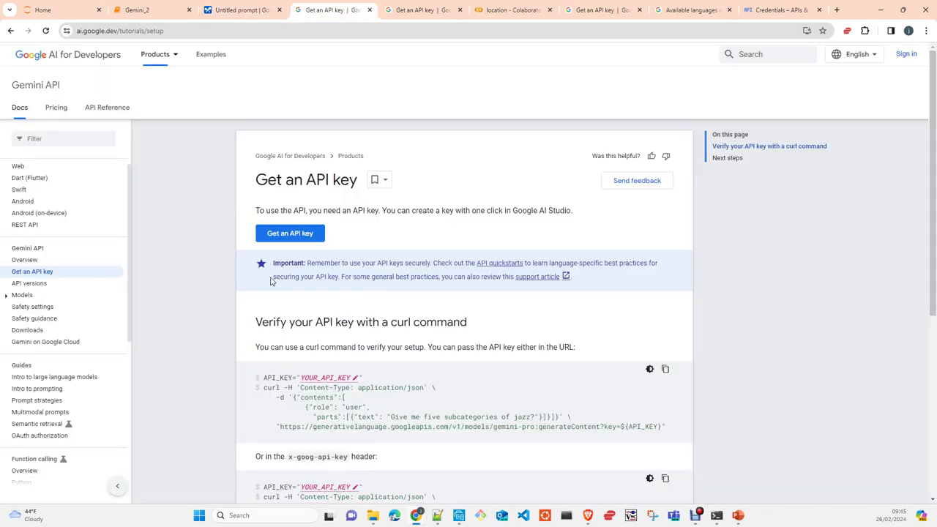
click(291, 235)
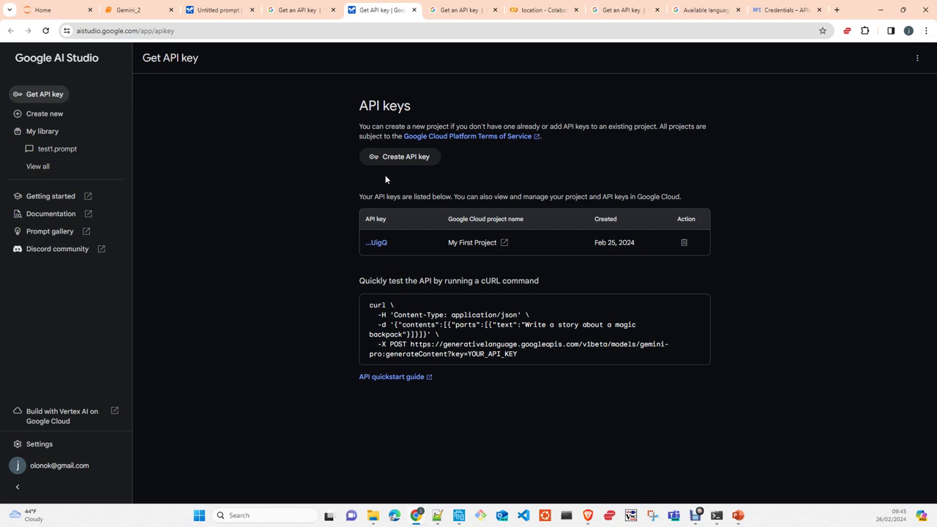
Examine the documentation's lists of available languages and regions for Google AI Studio and the Gemini API
click(703, 18)
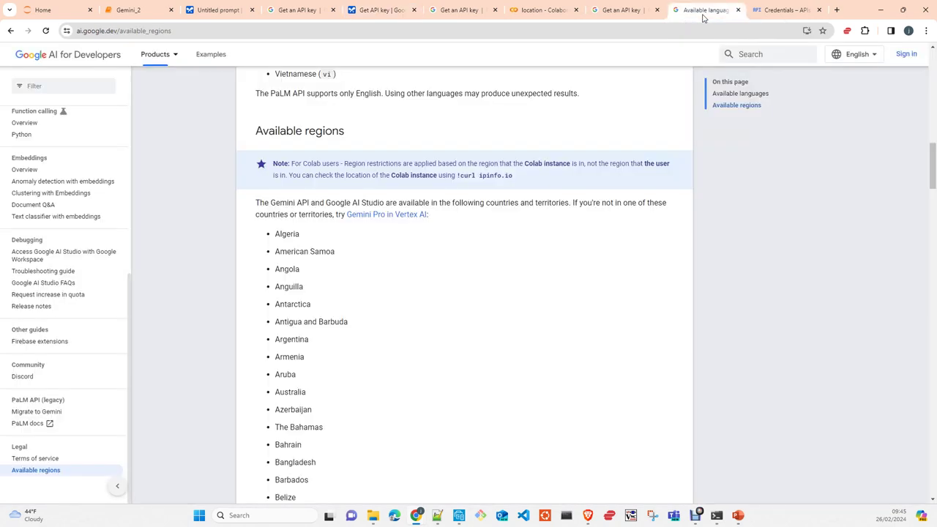
scroll(726, 325, down, 8)
scroll(726, 324, up, 8)
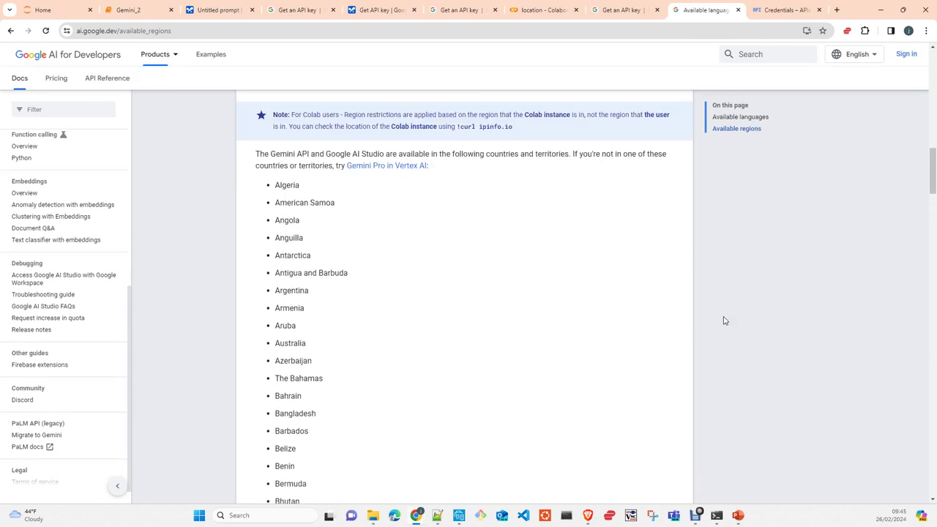
scroll(725, 321, down, 20)
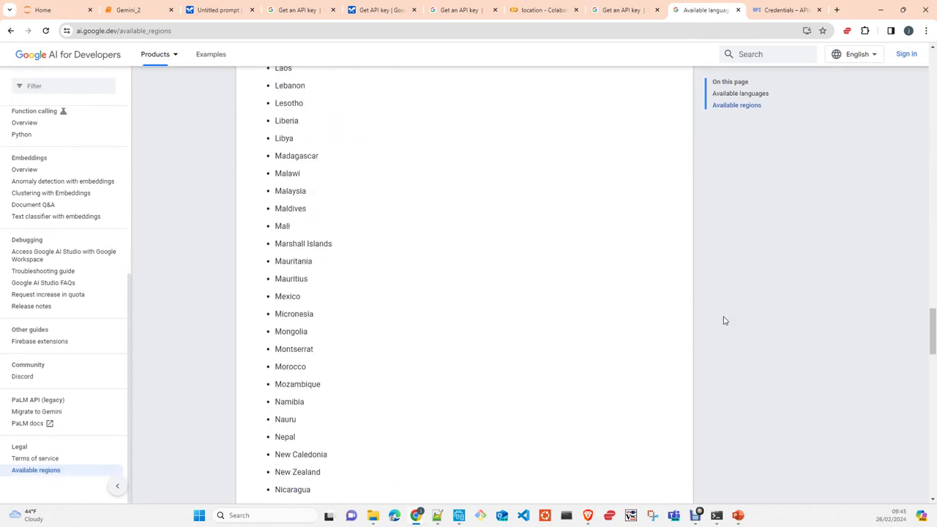
scroll(725, 321, down, 18)
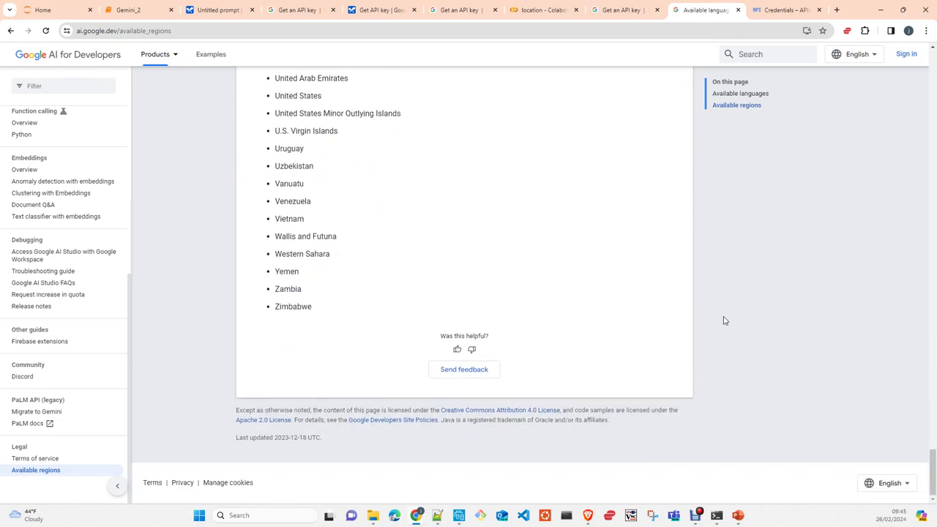
scroll(725, 321, up, 15)
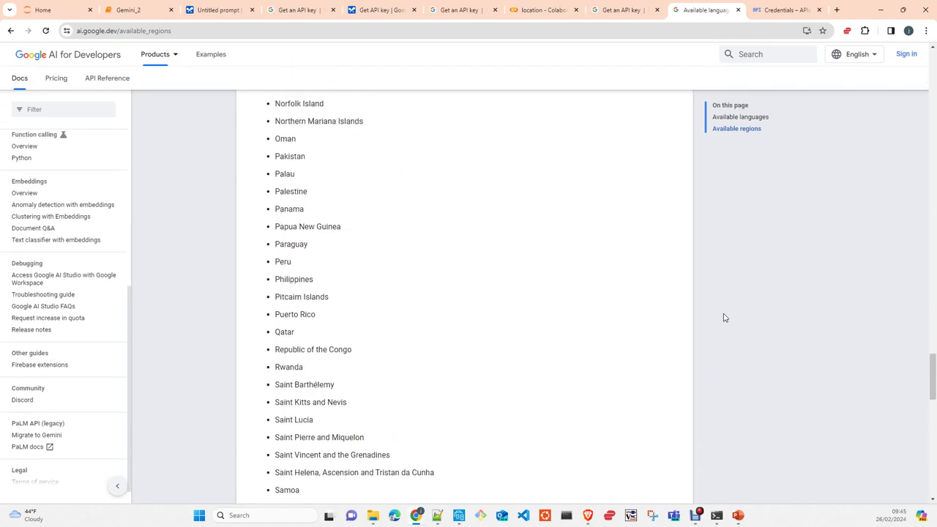
scroll(494, 261, up, 18)
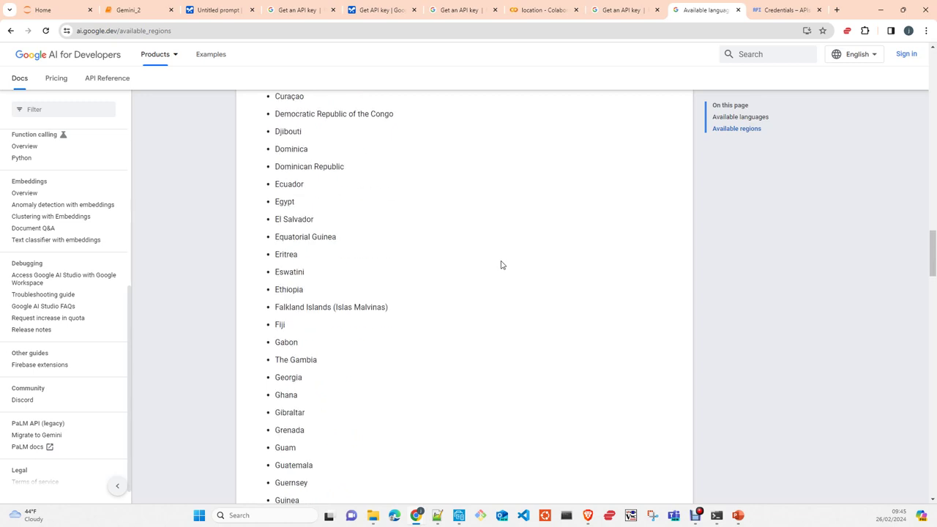
scroll(501, 265, up, 15)
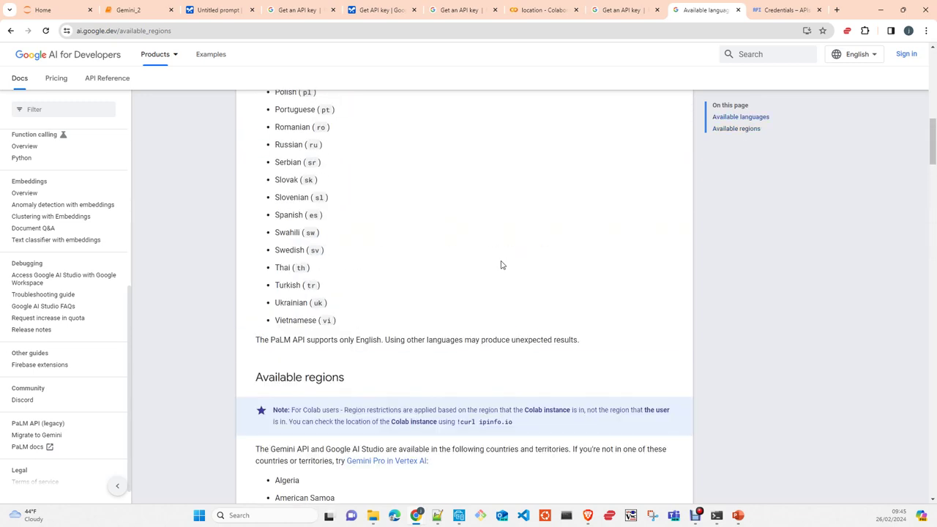
scroll(502, 265, up, 10)
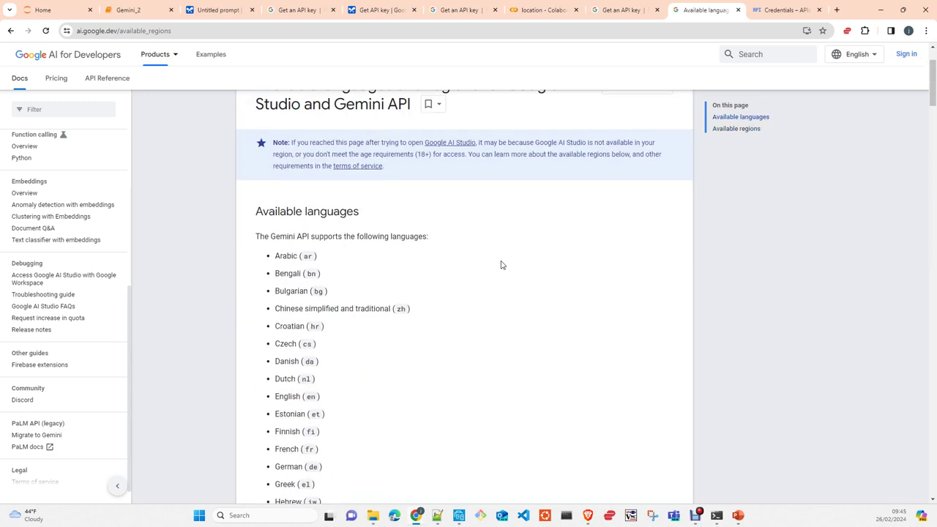
scroll(501, 265, up, 3)
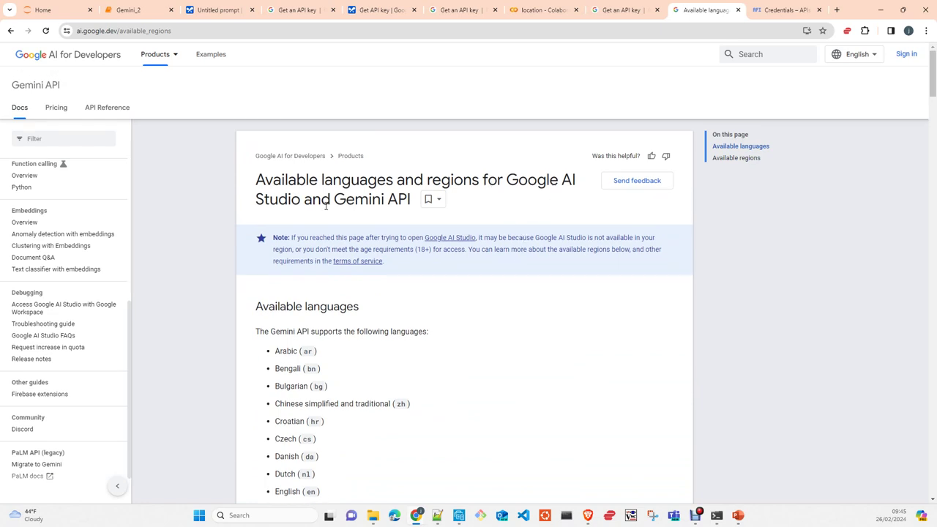
scroll(549, 279, down, 3)
scroll(552, 281, down, 13)
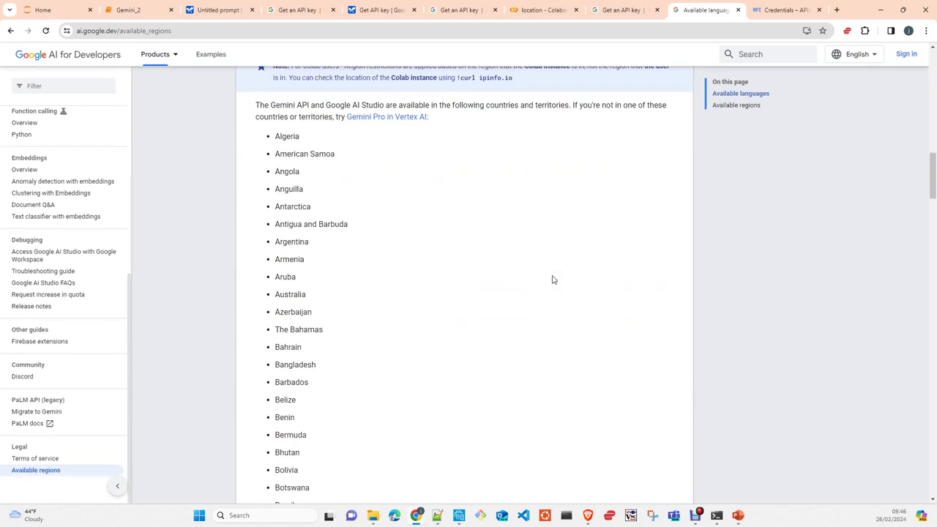
scroll(554, 279, down, 1)
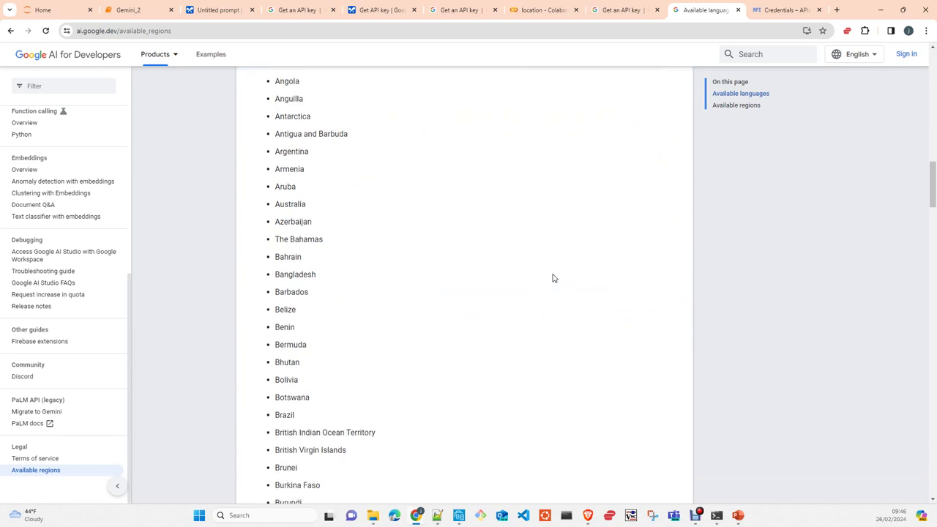
scroll(554, 278, down, 4)
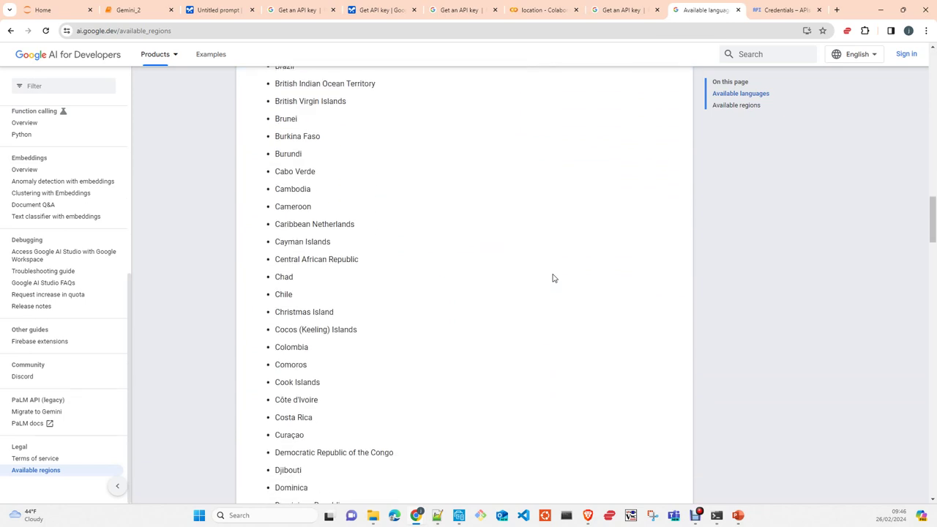
scroll(553, 277, down, 1)
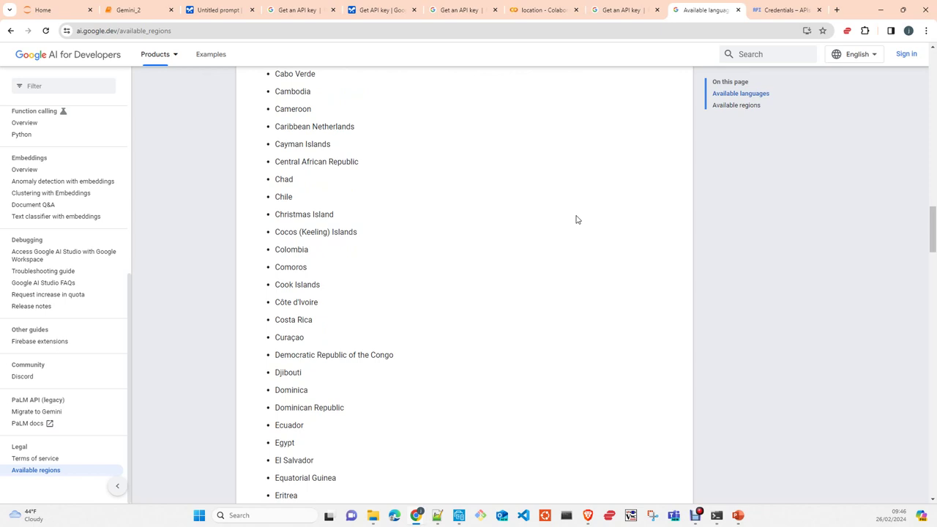
Review the API keys in the Google Cloud credentials and the !curl ipinfo.io location check in the Colab notebook
click(784, 9)
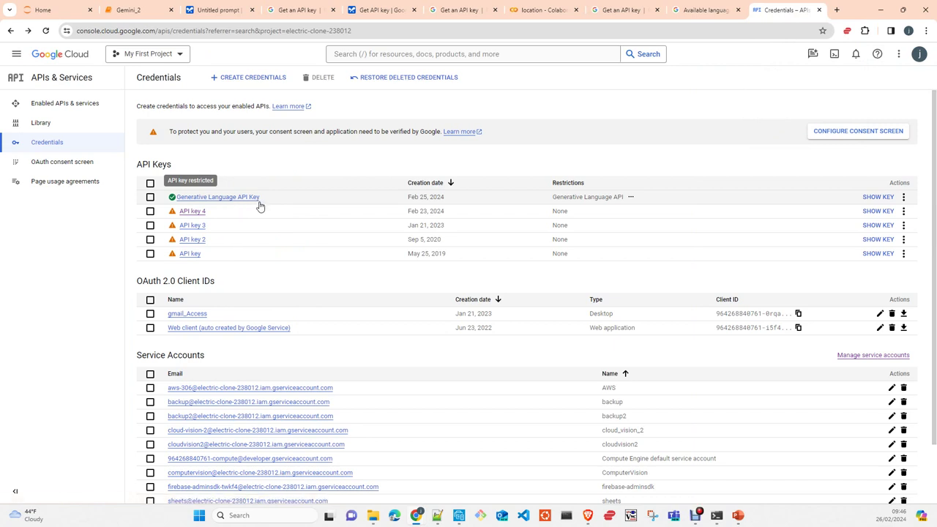
click(542, 9)
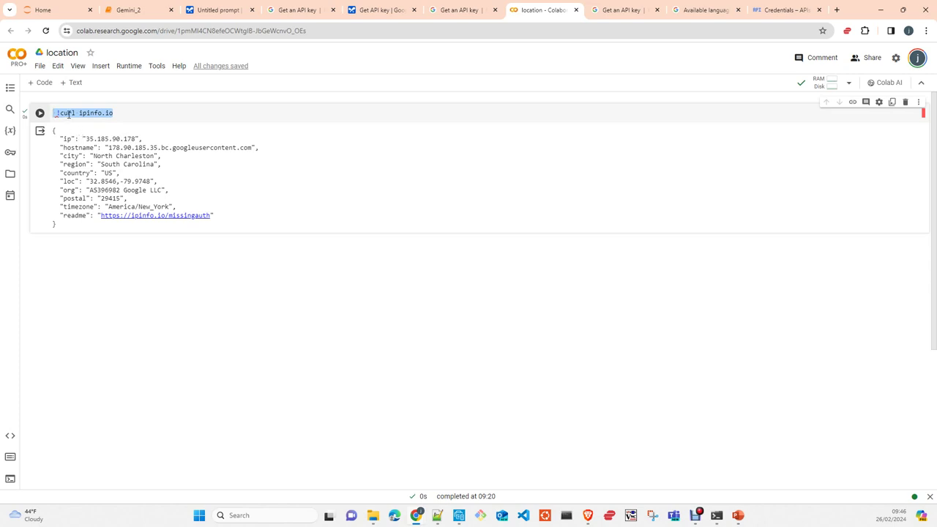
double_click(69, 114)
Review the API keys page in Google AI Studio alongside the Get an API key documentation and its topic list
click(383, 11)
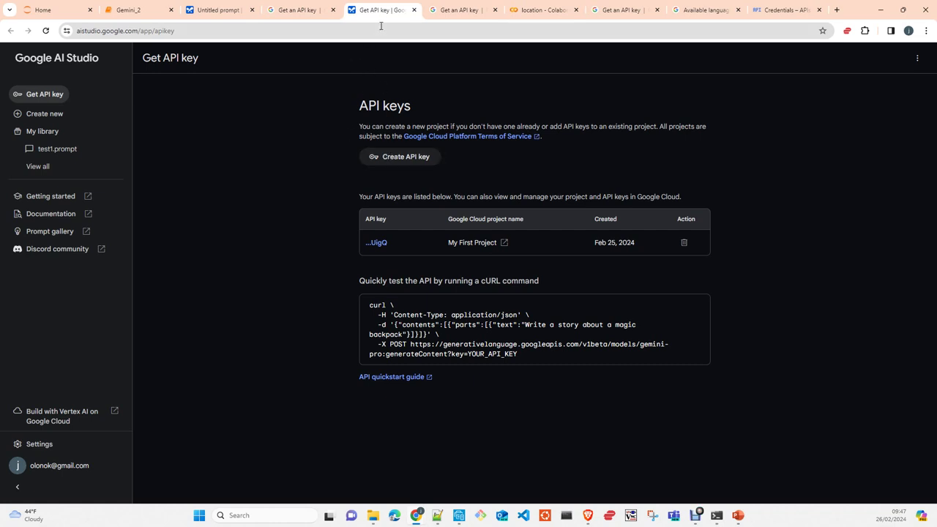
click(295, 16)
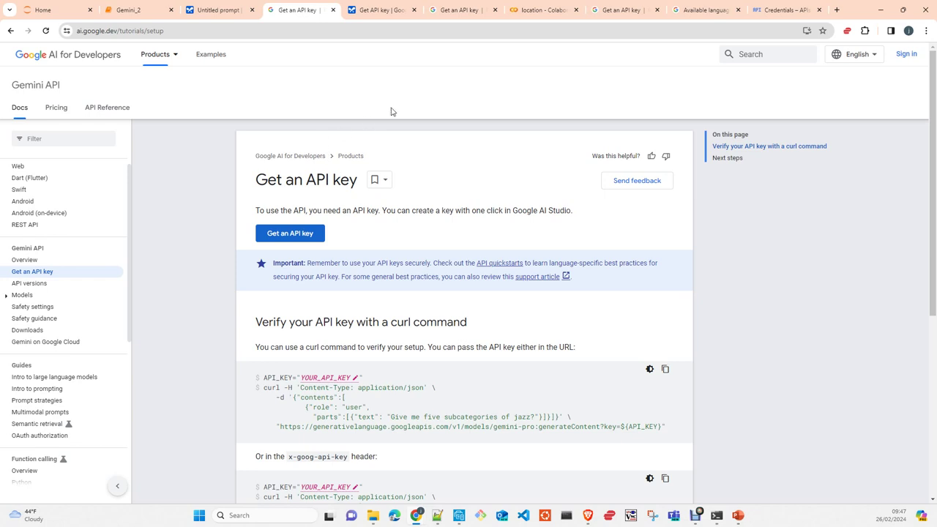
click(375, 16)
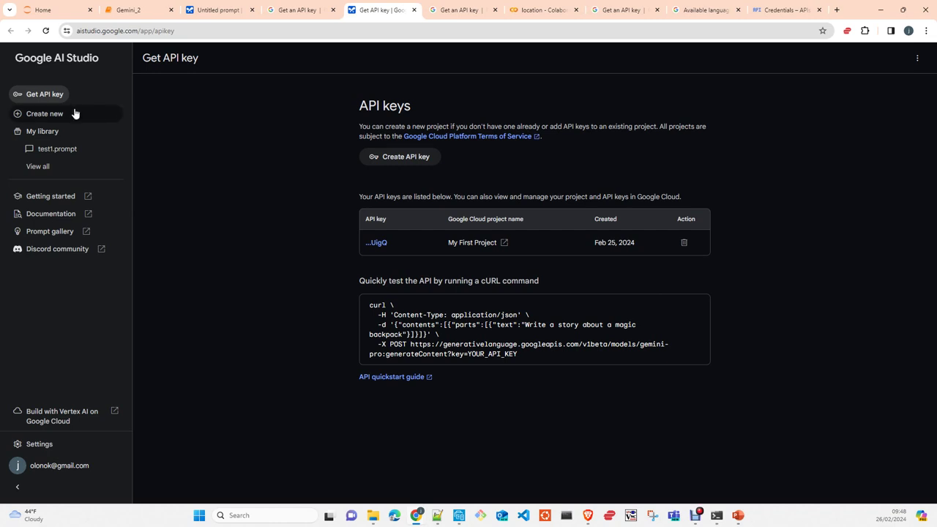
click(289, 12)
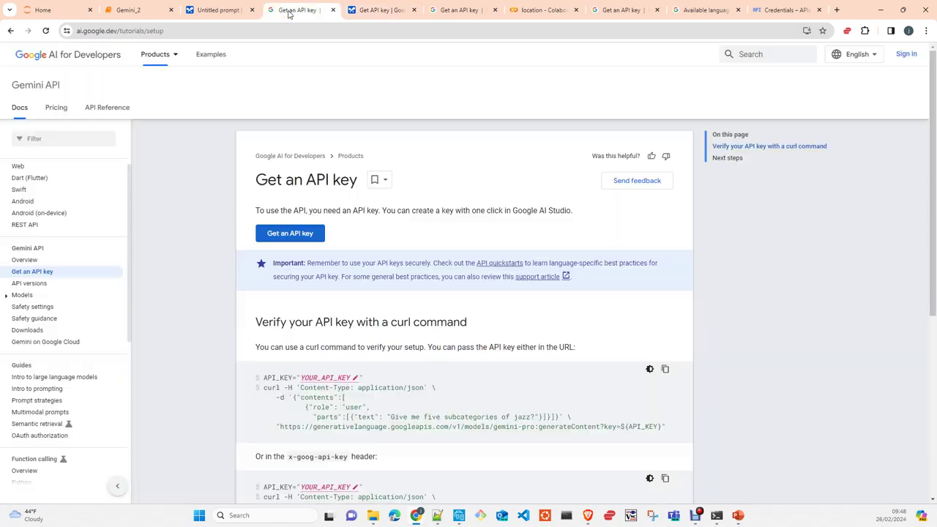
scroll(108, 275, up, 3)
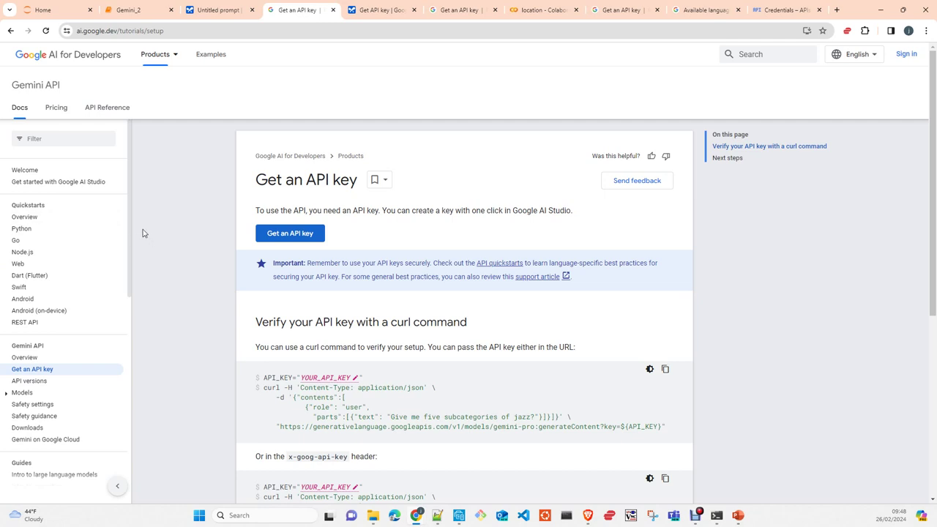
scroll(104, 242, down, 2)
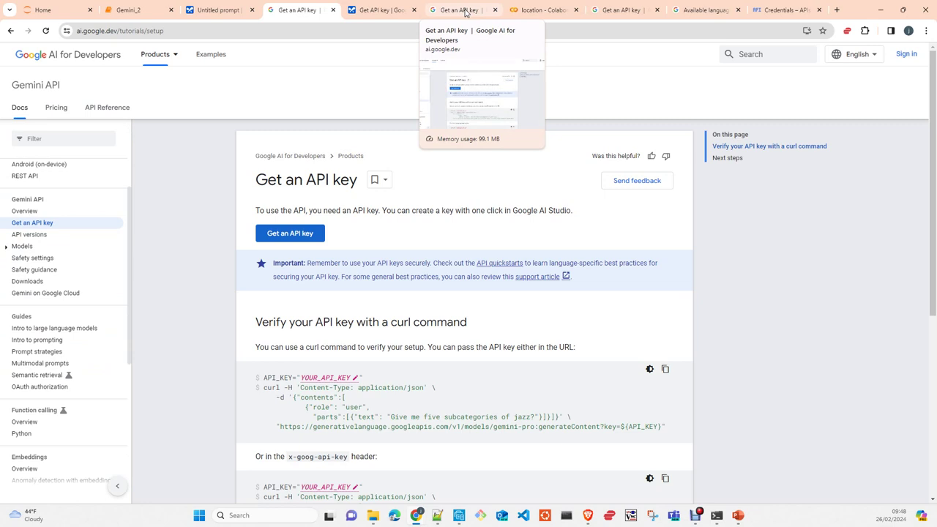
From the available regions documentation, look through the Gemini API topics and open Get started with Google AI Studio
click(703, 9)
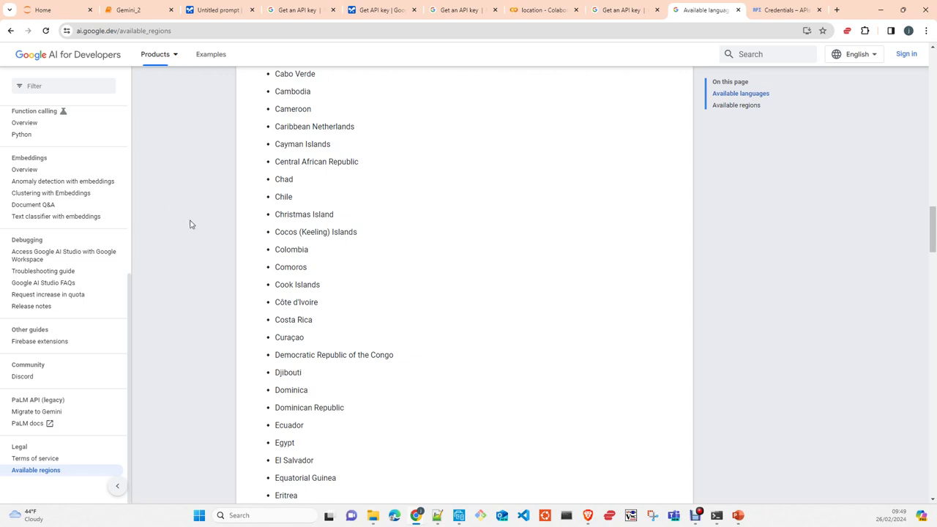
scroll(106, 254, up, 10)
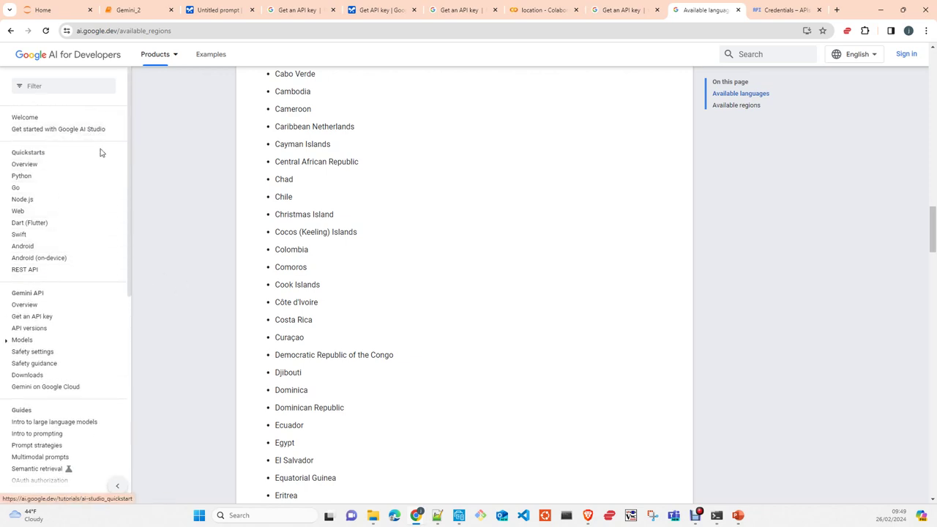
scroll(133, 233, down, 2)
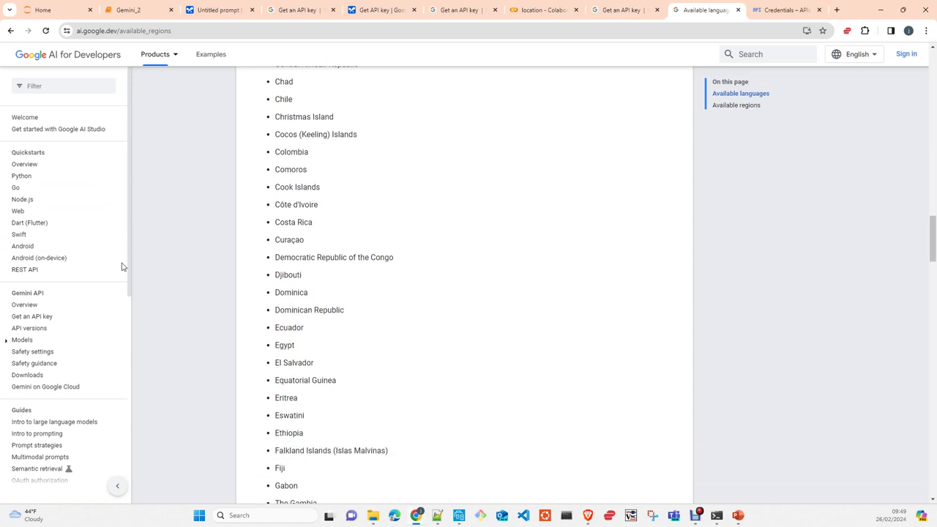
scroll(110, 270, down, 2)
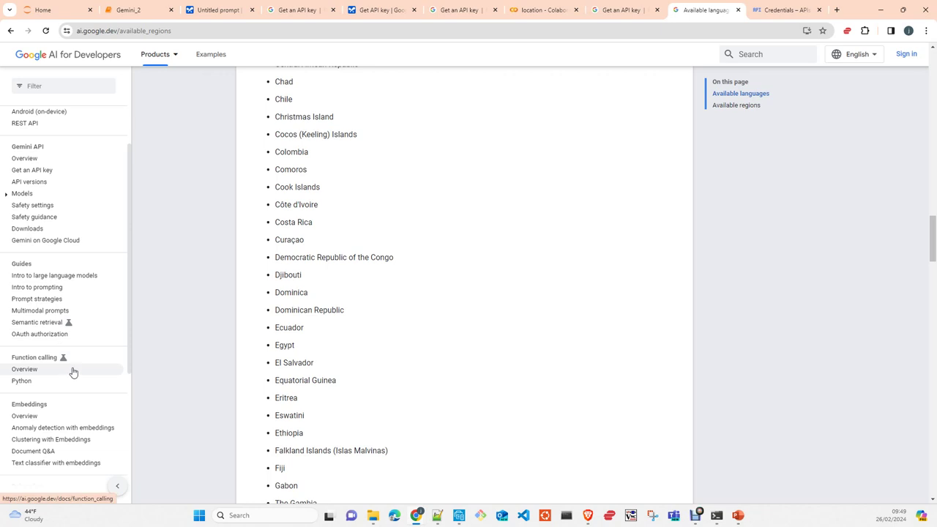
scroll(115, 278, up, 2)
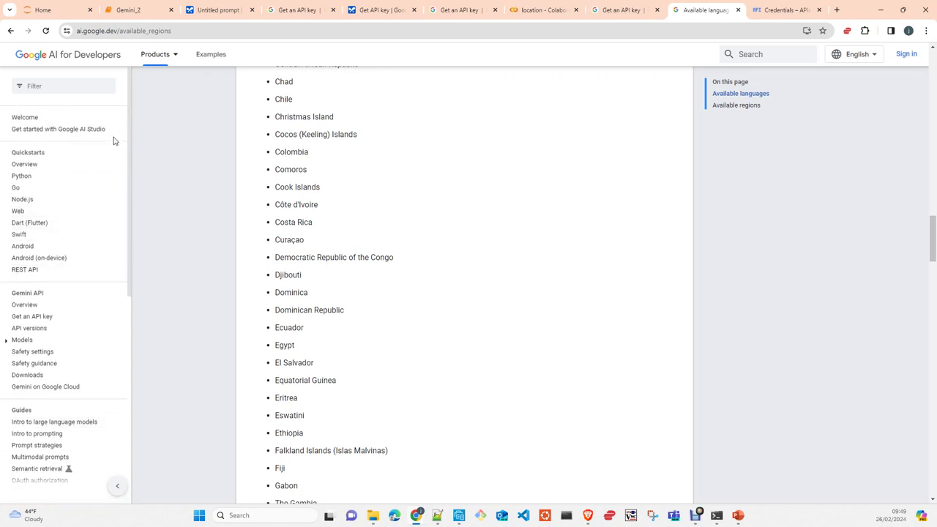
click(83, 130)
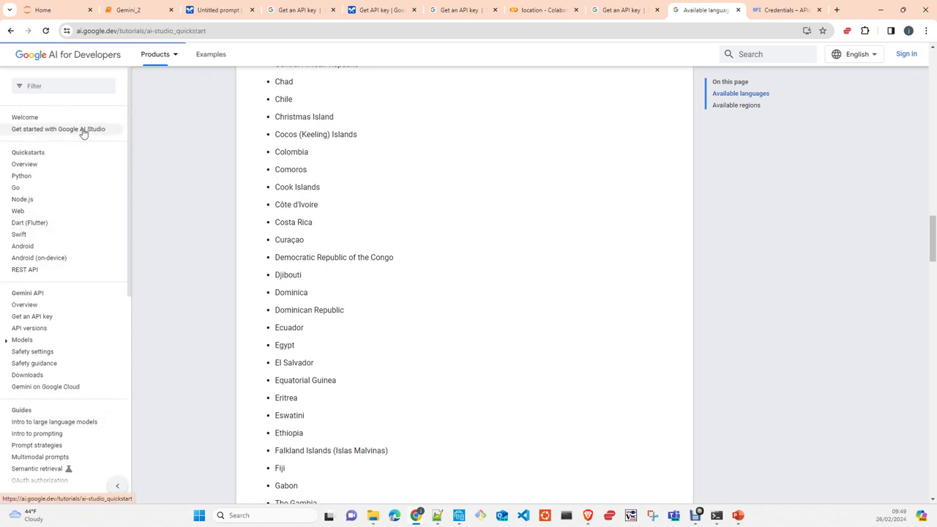
Read the quickstart's Prompts and model tuning section on freeform, structured and chat prompts and tuned models
scroll(211, 207, down, 2)
scroll(207, 206, down, 2)
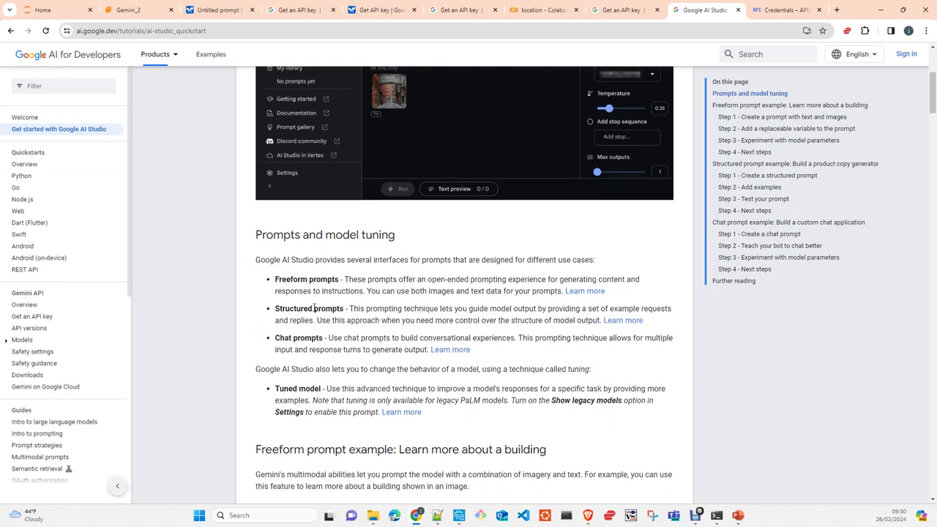
scroll(311, 159, up, 1)
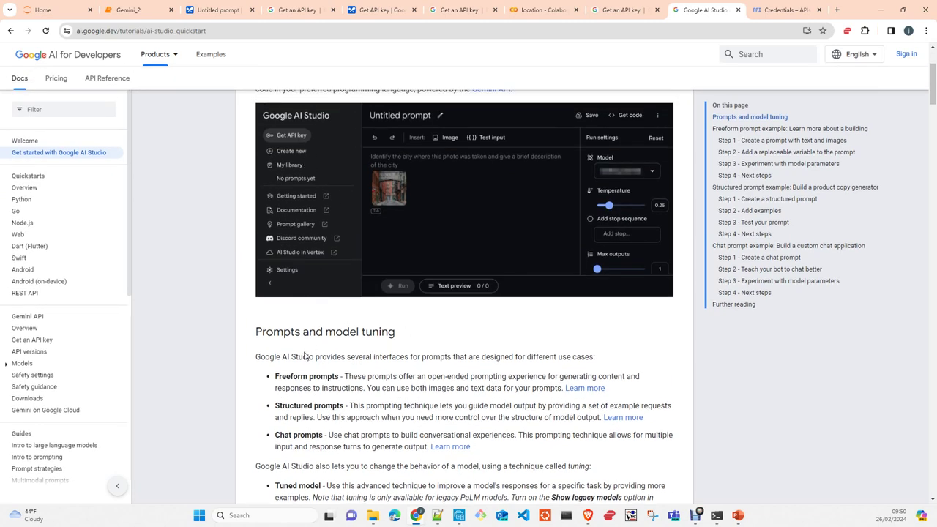
scroll(313, 352, down, 1)
scroll(218, 353, down, 1)
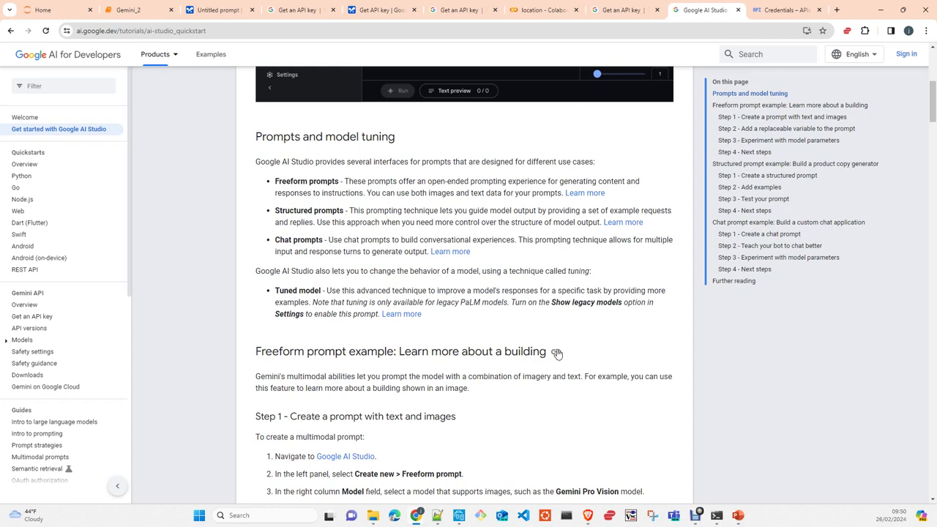
Read the quickstart's freeform prompt example on prompting with text and images and adding a replaceable variable, and return to Prompts and model tuning
scroll(234, 336, down, 1)
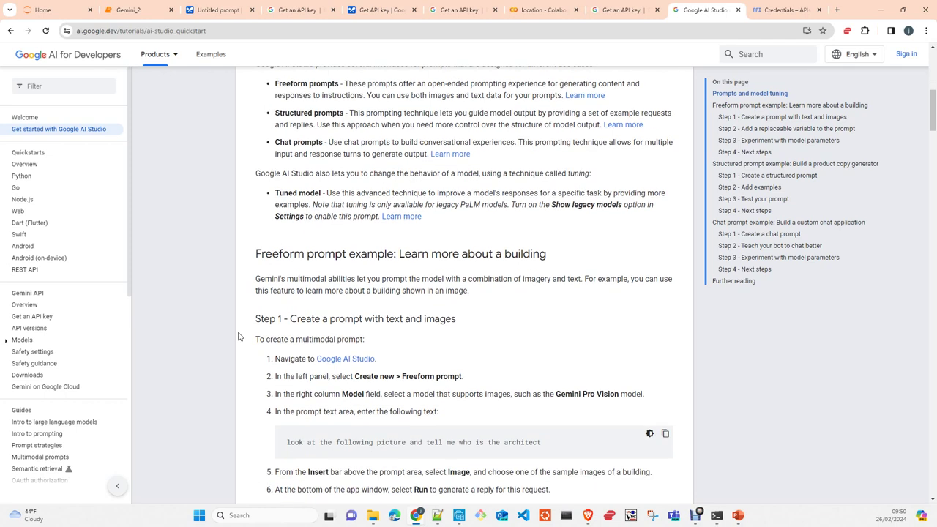
scroll(240, 338, down, 2)
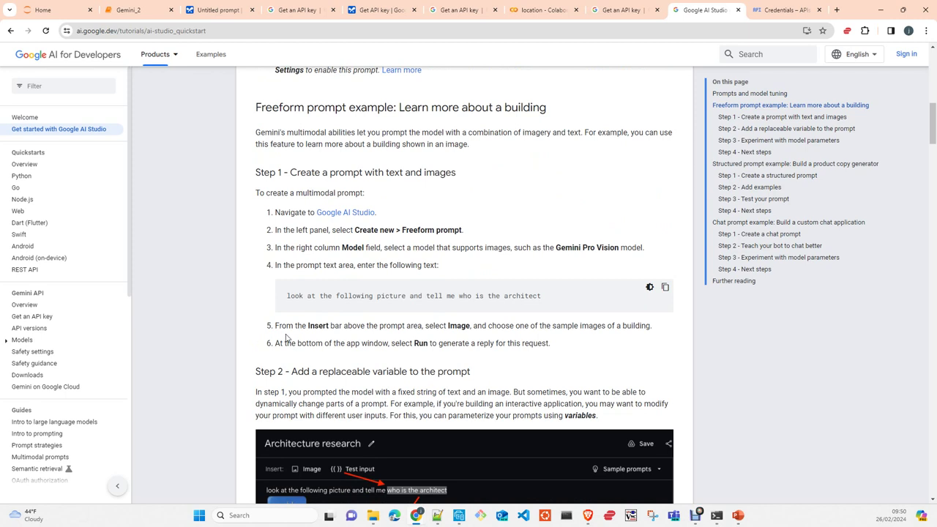
scroll(287, 337, down, 2)
scroll(287, 338, down, 1)
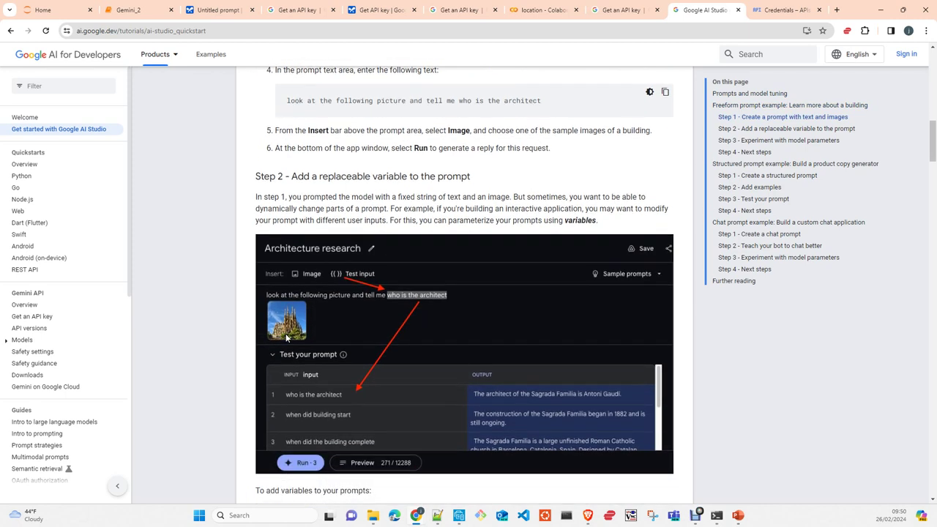
scroll(287, 338, down, 2)
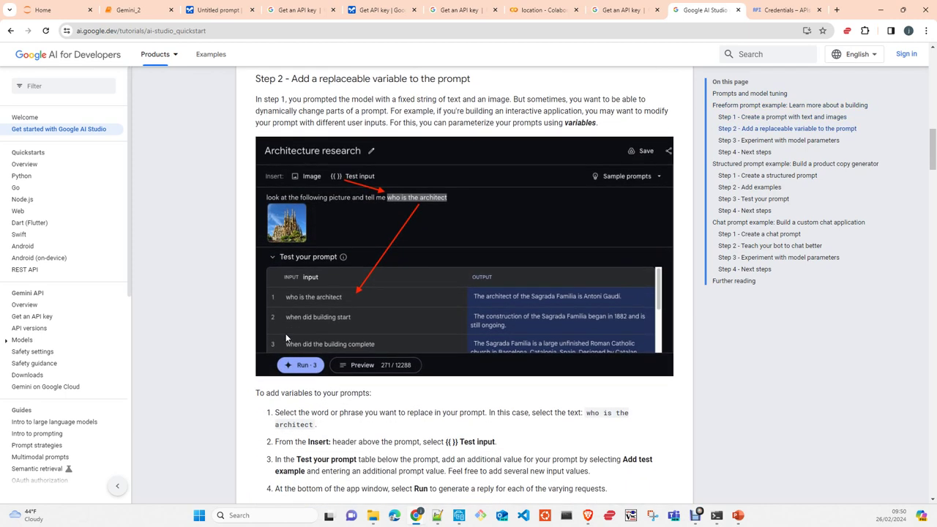
scroll(287, 338, up, 5)
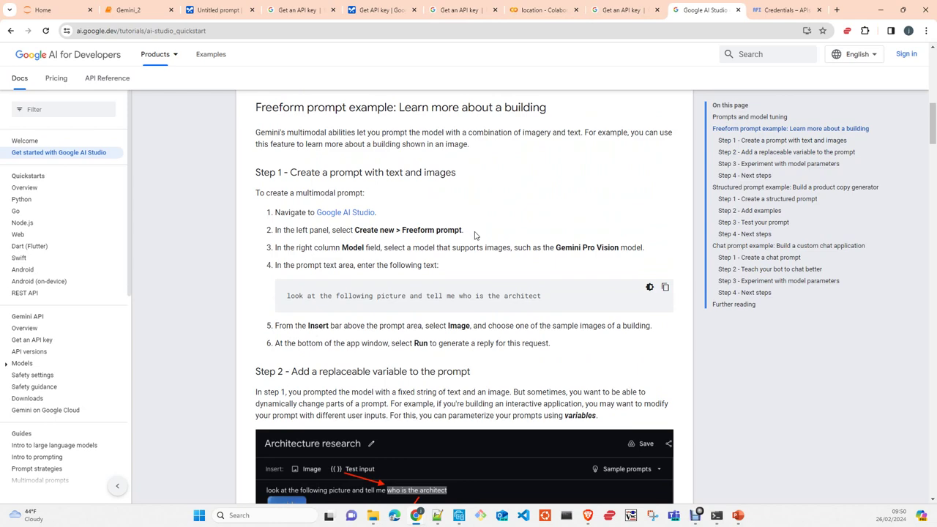
scroll(474, 235, down, 3)
scroll(474, 235, down, 2)
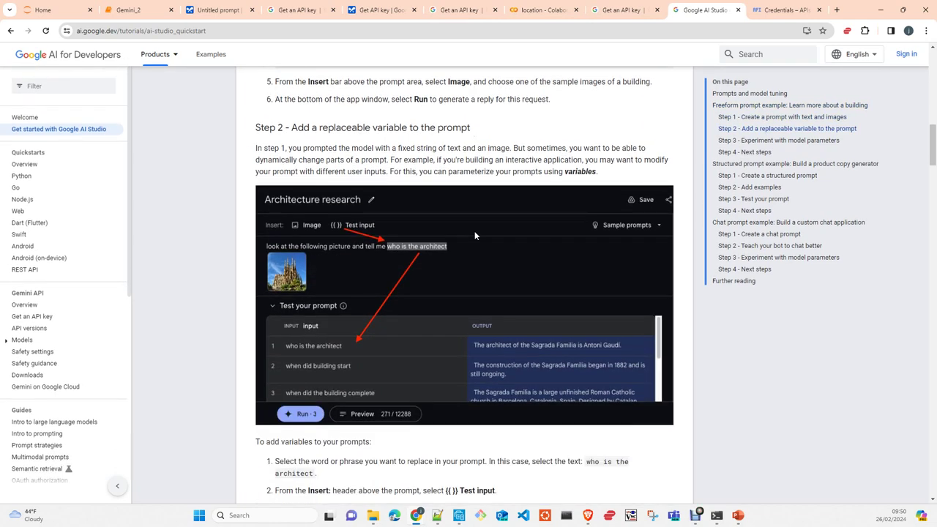
scroll(475, 235, up, 4)
scroll(474, 235, up, 3)
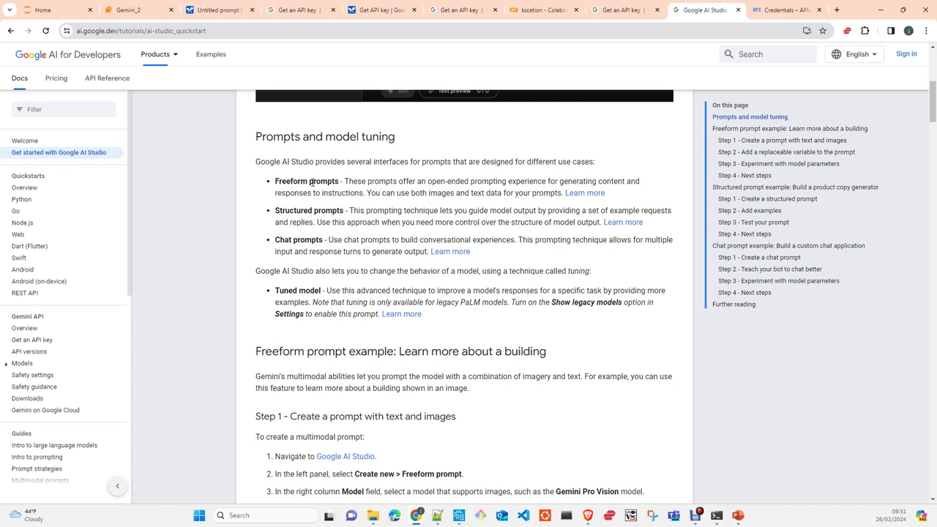
scroll(339, 239, up, 1)
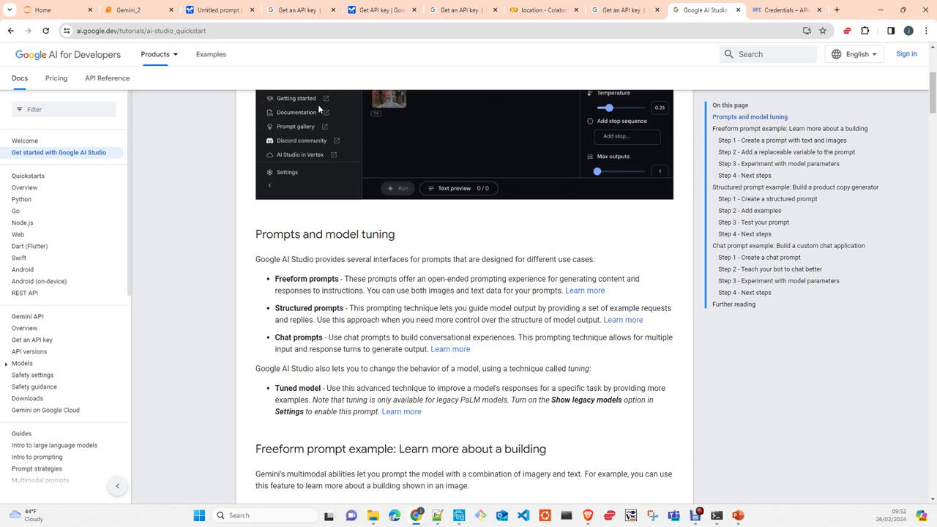
Switch to Google AI Studio and create a new chat prompt
click(221, 10)
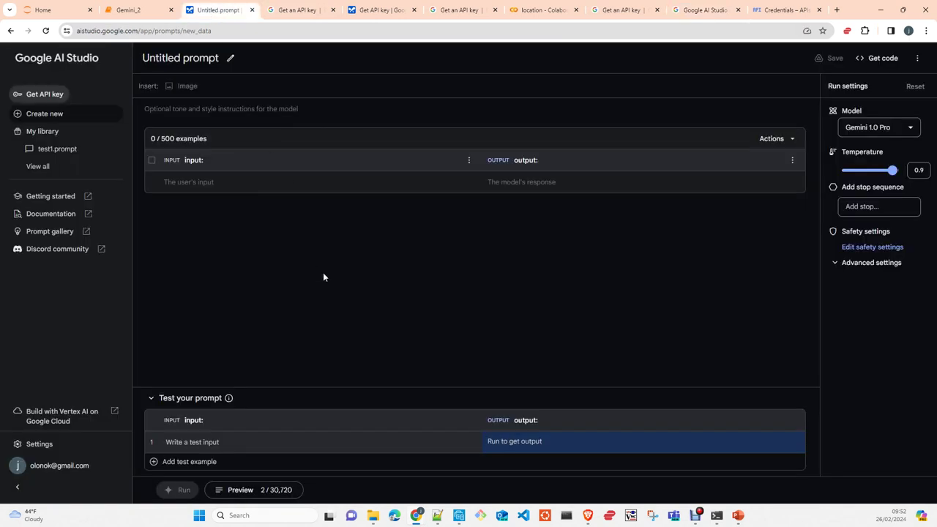
click(55, 117)
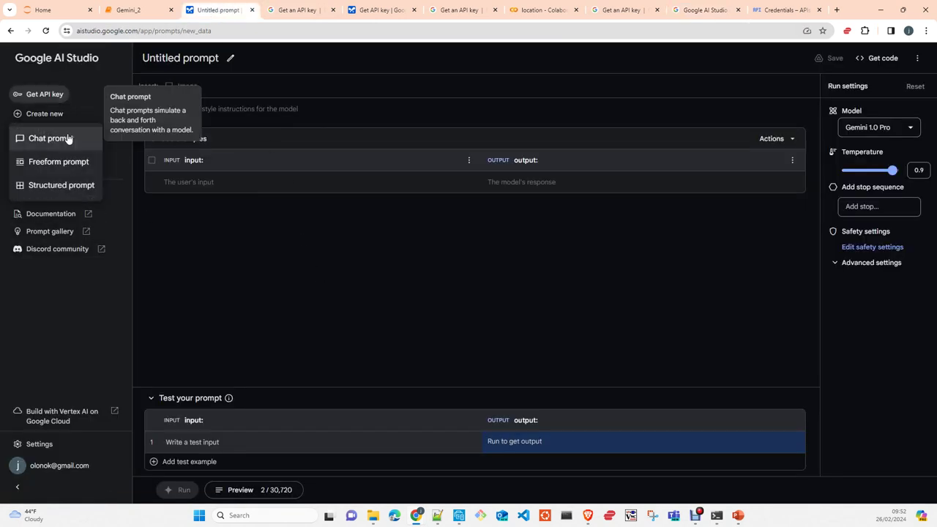
click(58, 139)
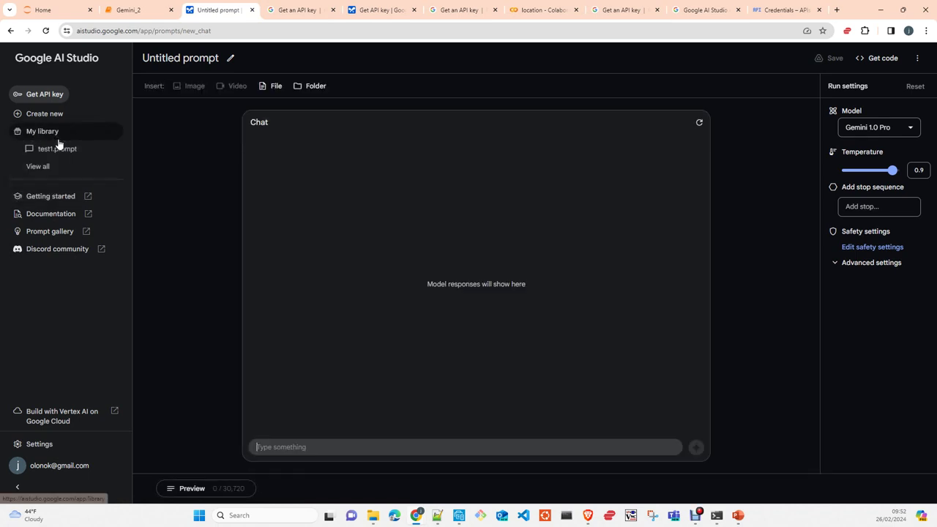
click(332, 448)
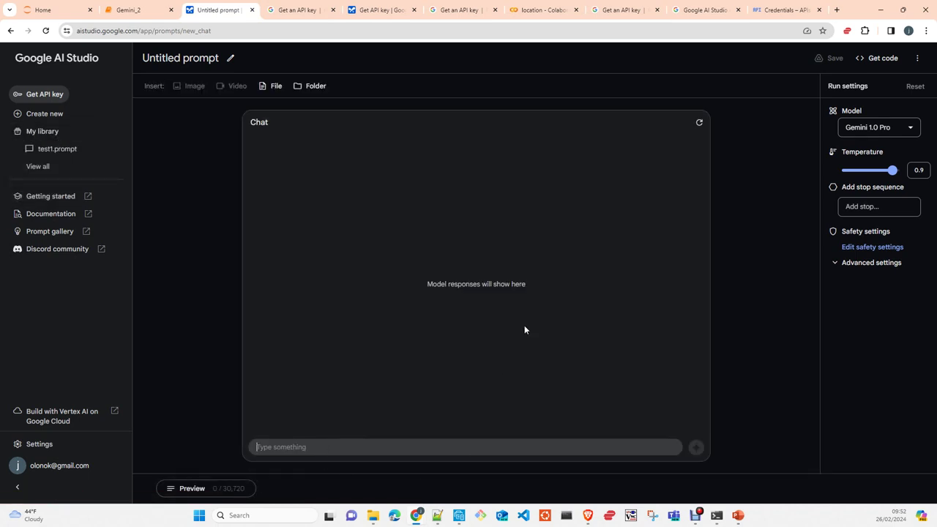
text(gime)
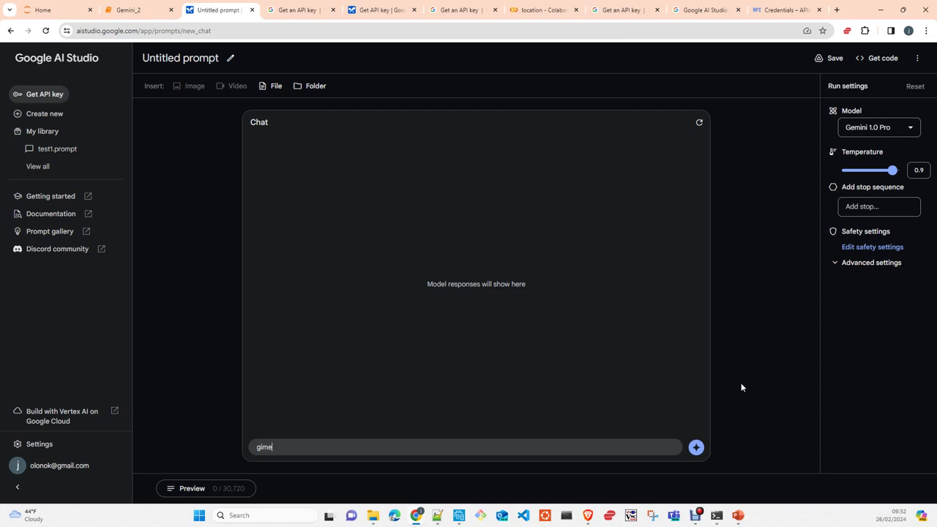
key(BackSpace)
key(BackSpace)
key(BackSpace)
text(ive me code to)
Copy the Pillow image processing prompt from the Gemini_2 notebook's generate_content call and use it as the whole message in the AI Studio chat
click(132, 9)
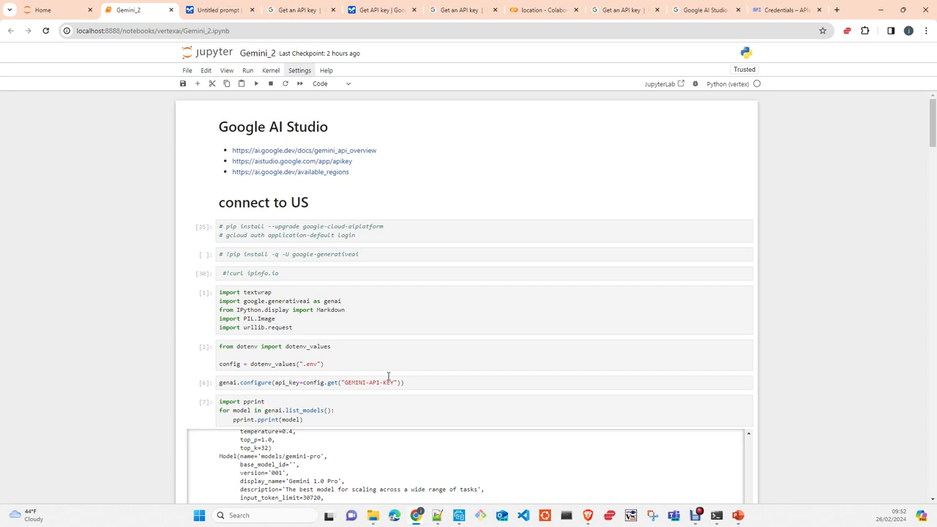
scroll(387, 379, down, 10)
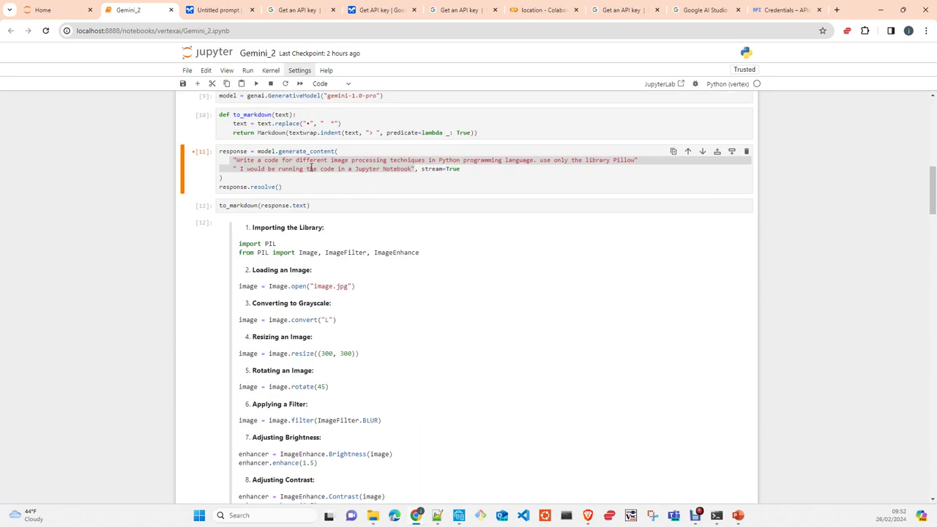
click(312, 168)
drag(232, 158, 416, 169)
key(ctrl+c)
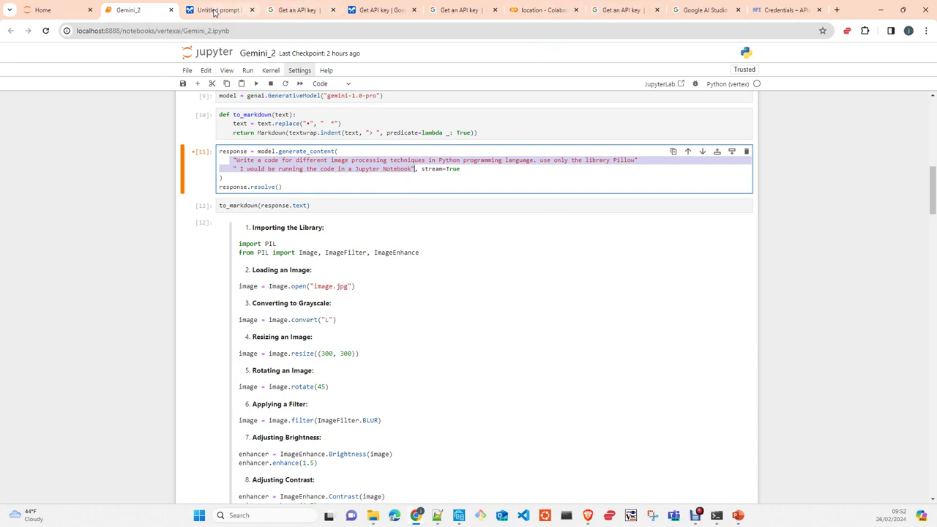
click(219, 11)
drag(307, 447, 243, 449)
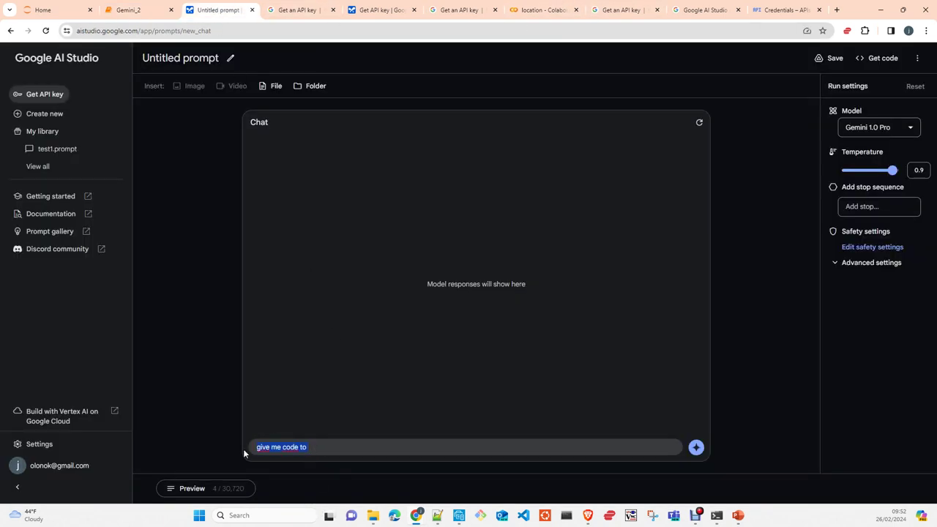
key(ctrl+v)
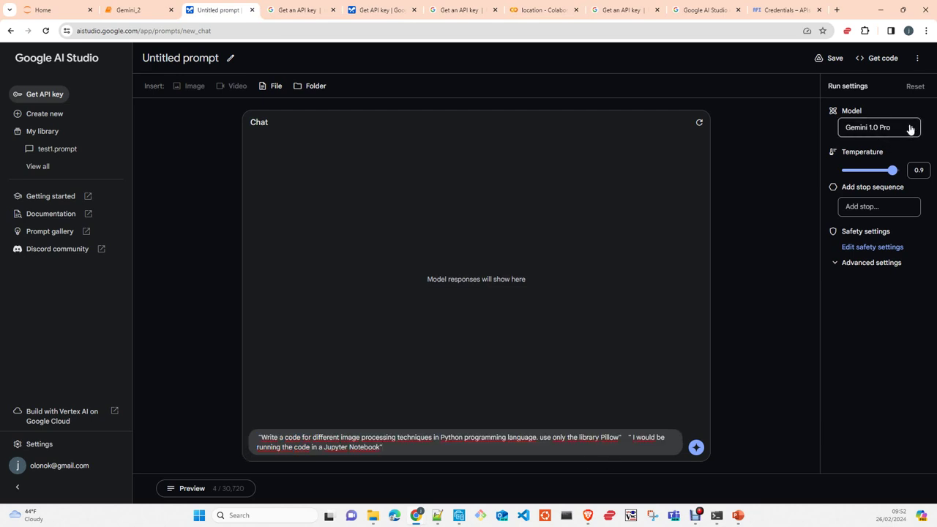
Review the chat's run settings: the model choice with Gemini 1.0 Pro, the advanced Top K and Top P settings, and the safety settings
click(910, 127)
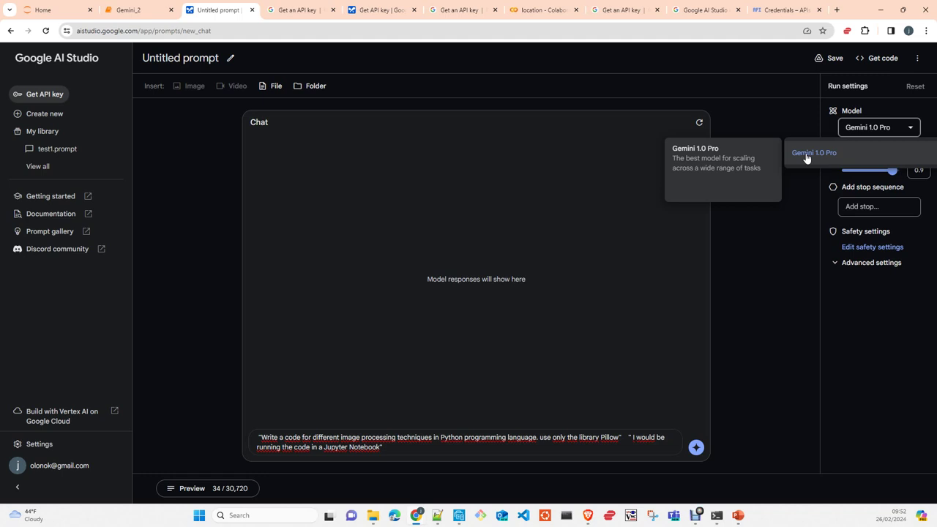
click(806, 157)
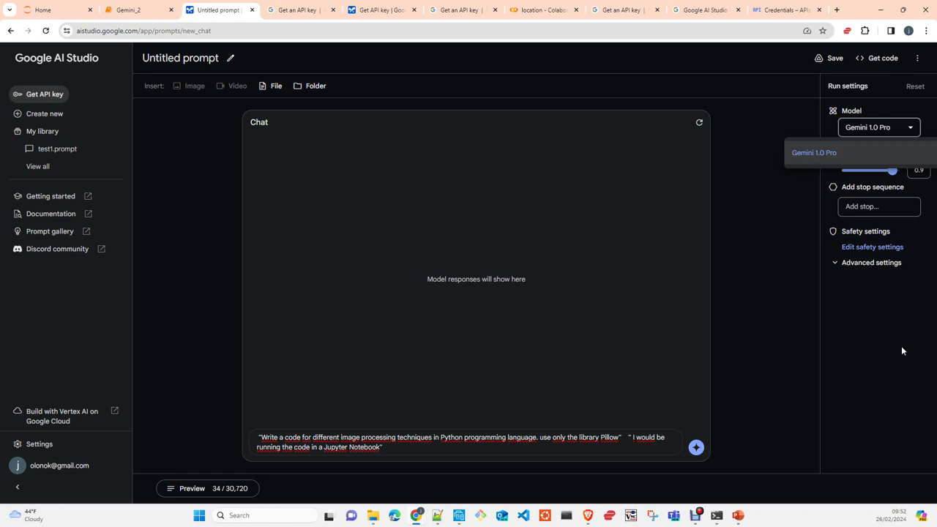
click(868, 265)
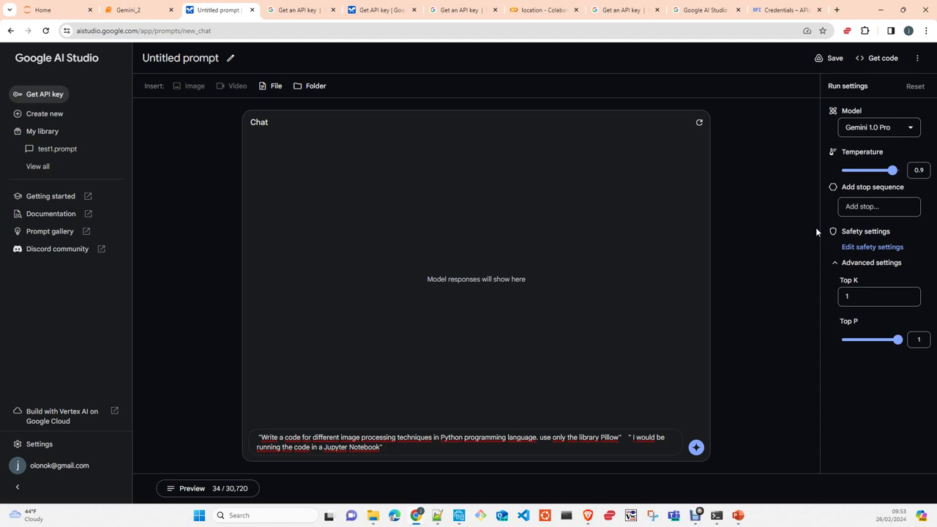
click(863, 250)
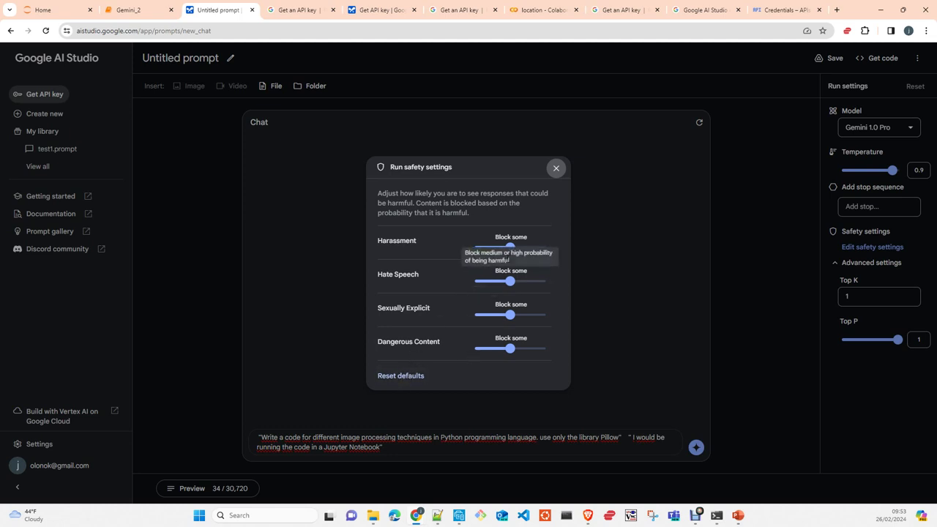
click(556, 169)
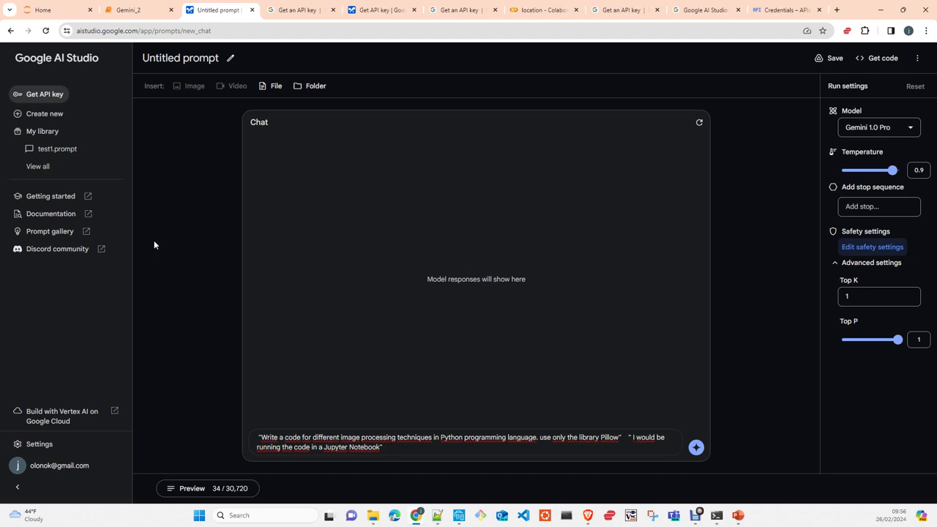
Send the image processing prompt to the model and look through the Python code in its response
click(597, 448)
key(ctrl+Return)
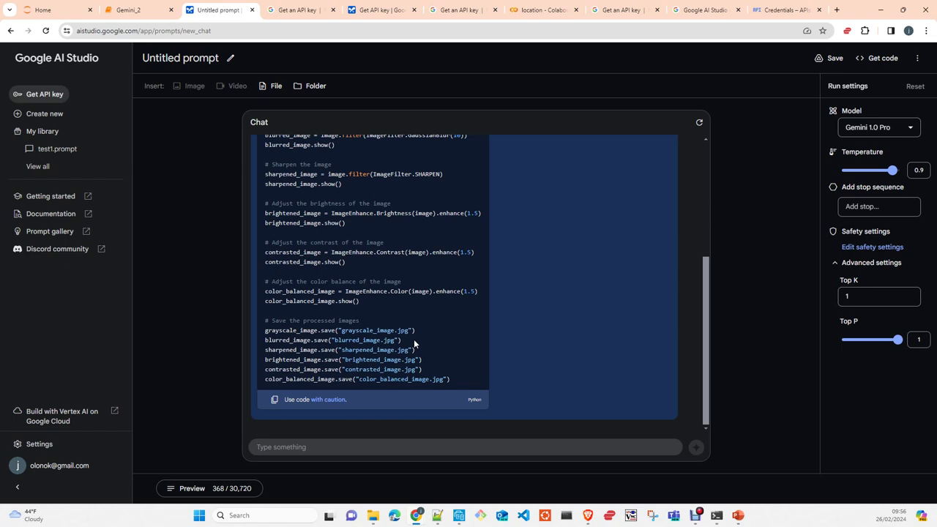
scroll(433, 313, up, 2)
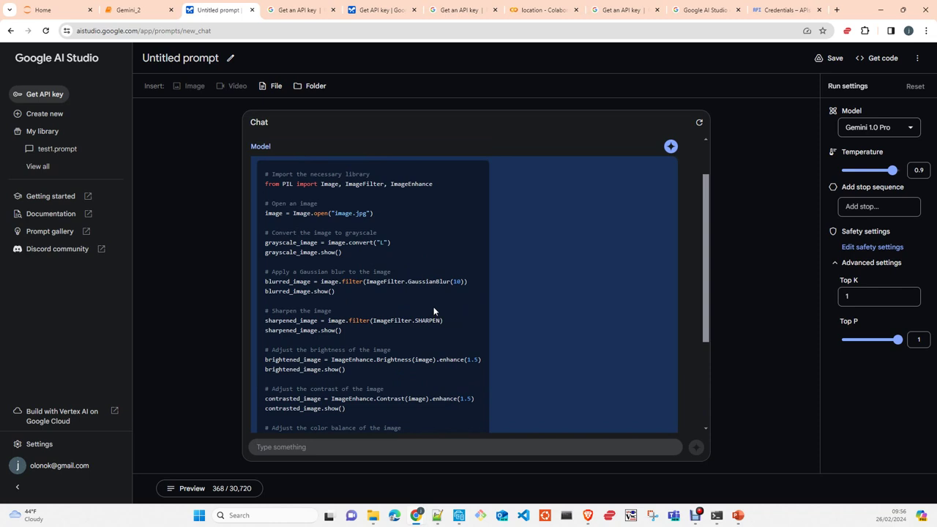
scroll(434, 308, down, 3)
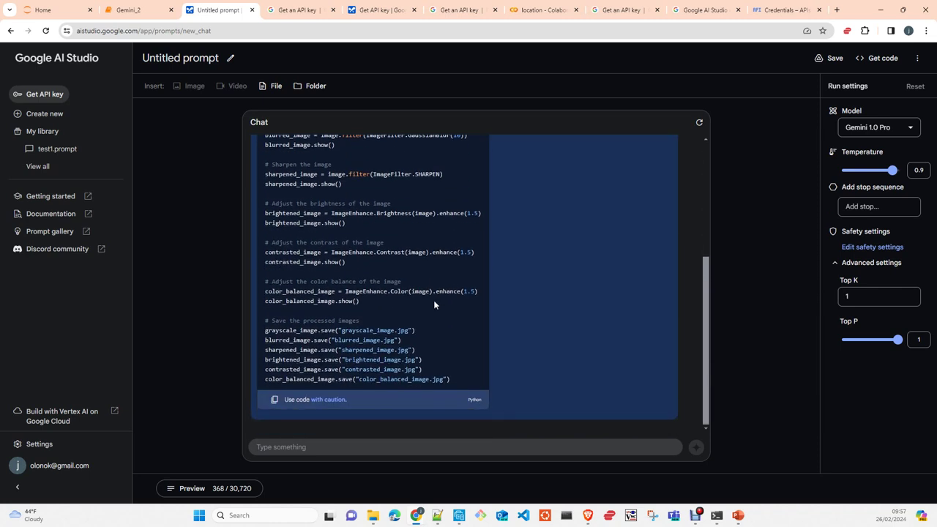
scroll(435, 302, up, 3)
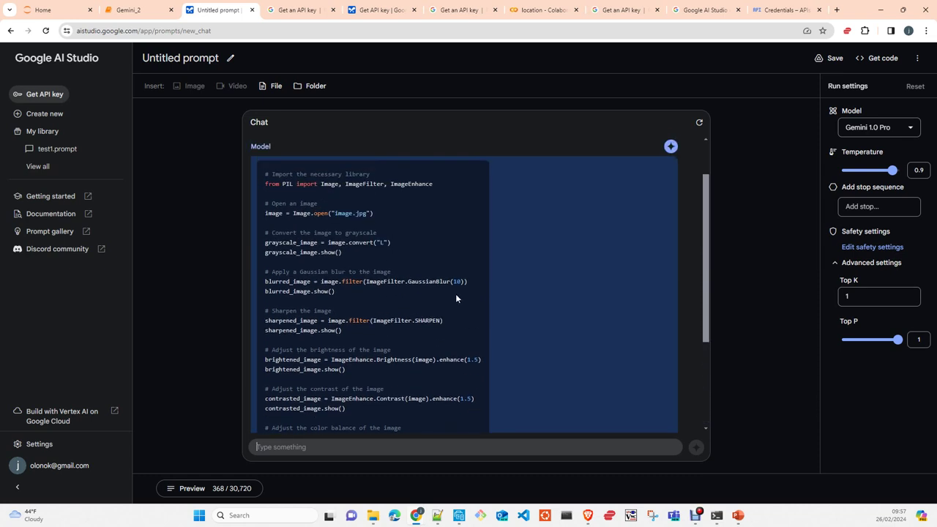